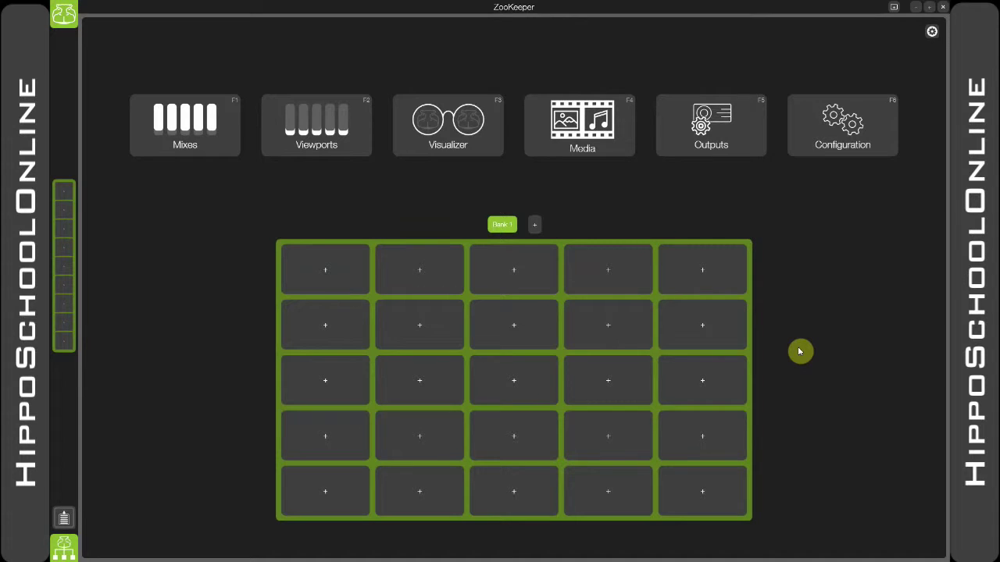
# - Add a projector screen and a projector to the Visualizer scene
pyautogui.click(487, 128)
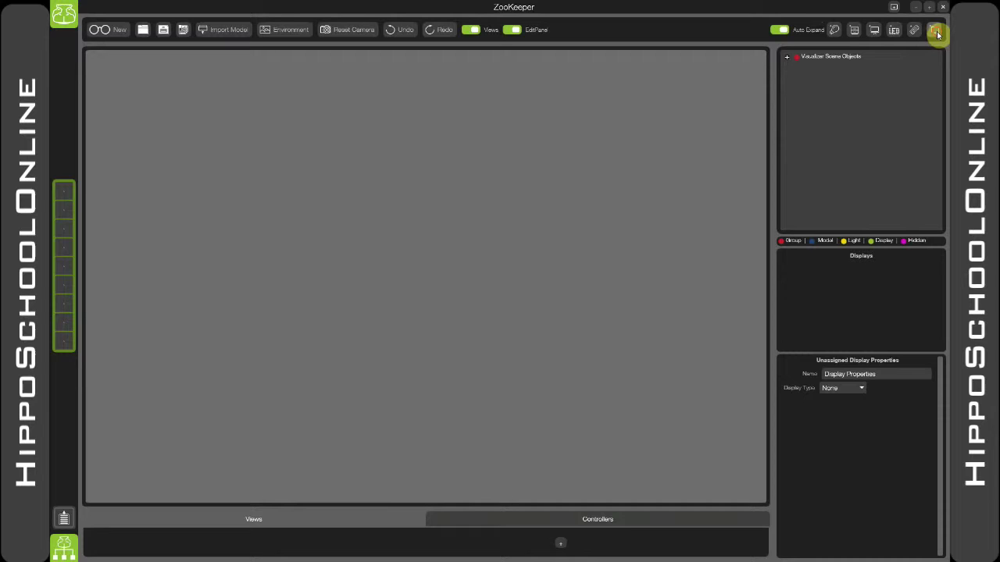
pyautogui.click(936, 32)
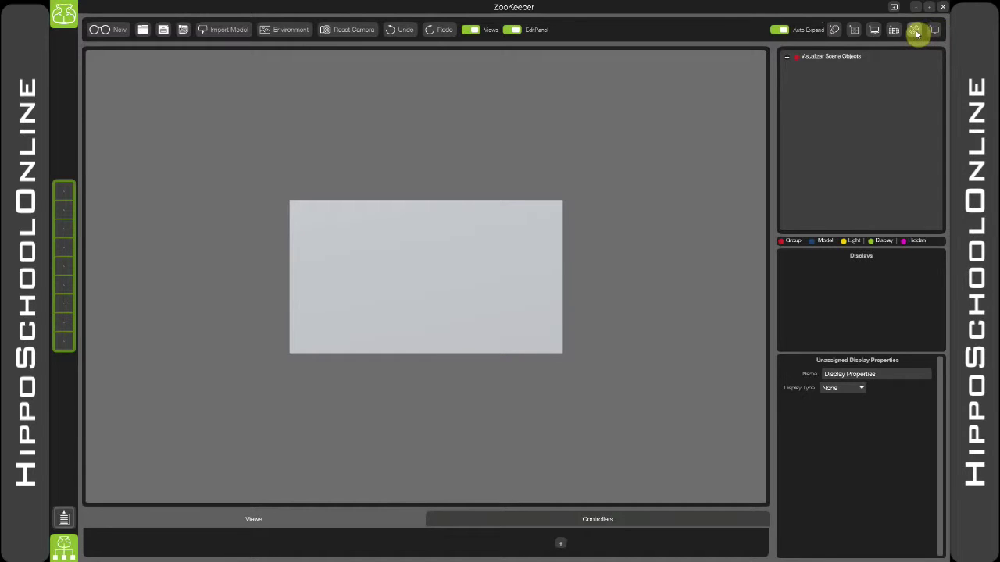
pyautogui.click(915, 31)
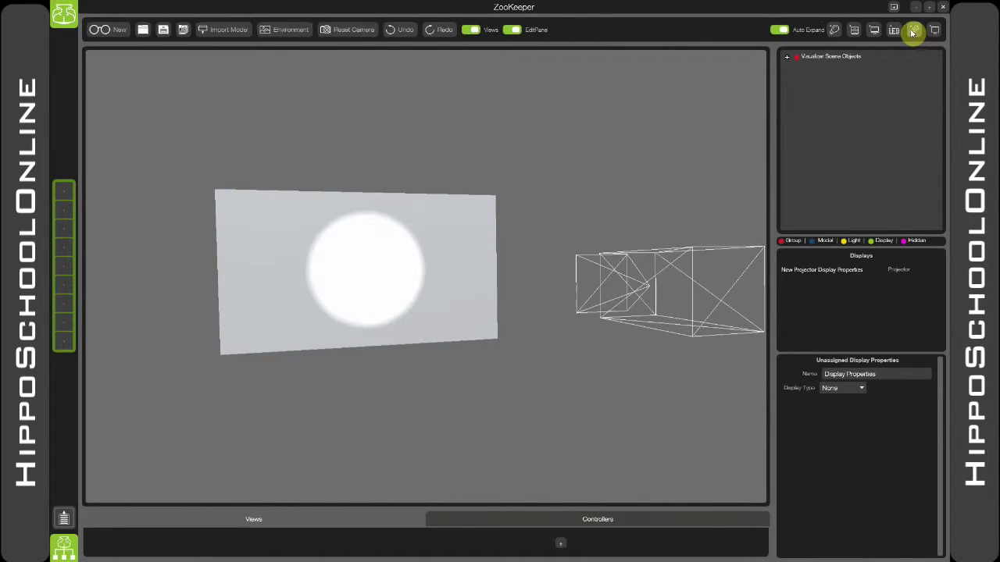
# - Set the new projector display's source to Mix1 and its throw ratio to 2.14 so the image fills the screen
pyautogui.click(853, 275)
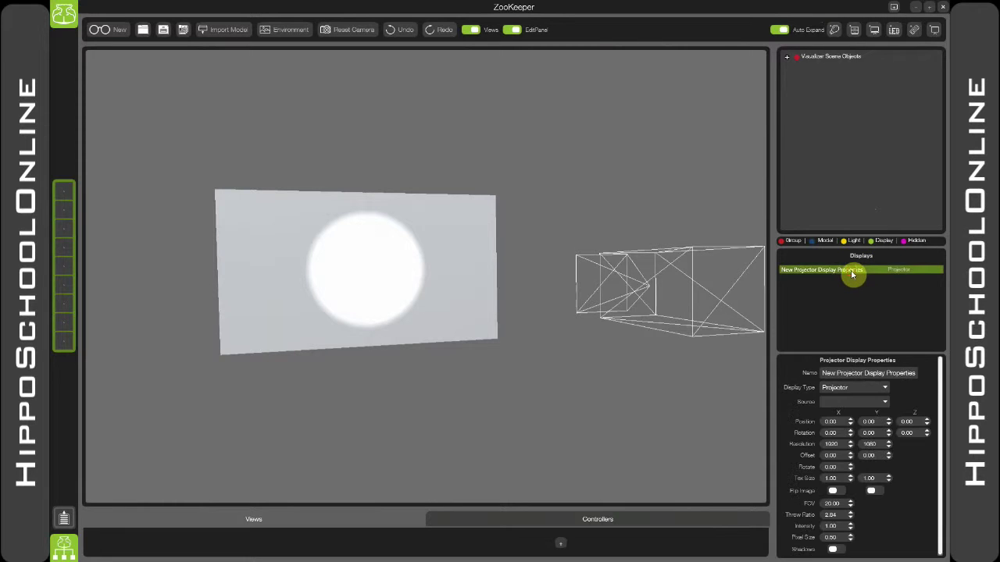
pyautogui.click(837, 323)
pyautogui.click(809, 342)
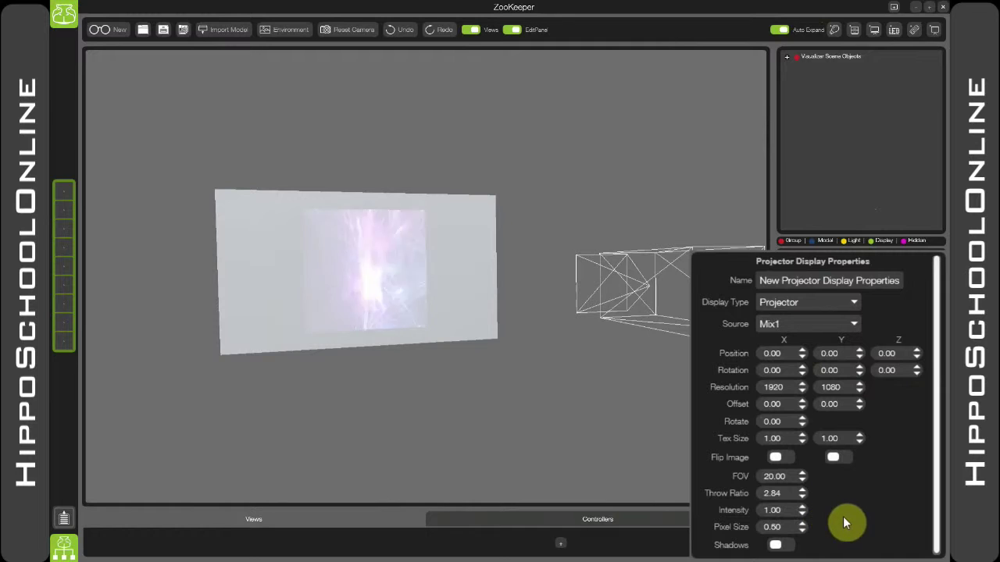
pyautogui.click(802, 490)
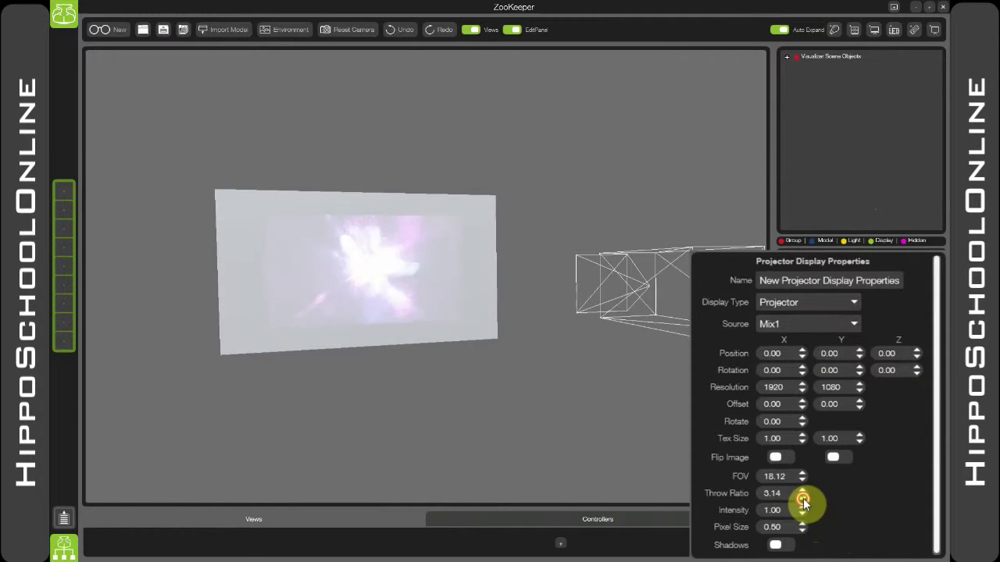
pyautogui.click(803, 499)
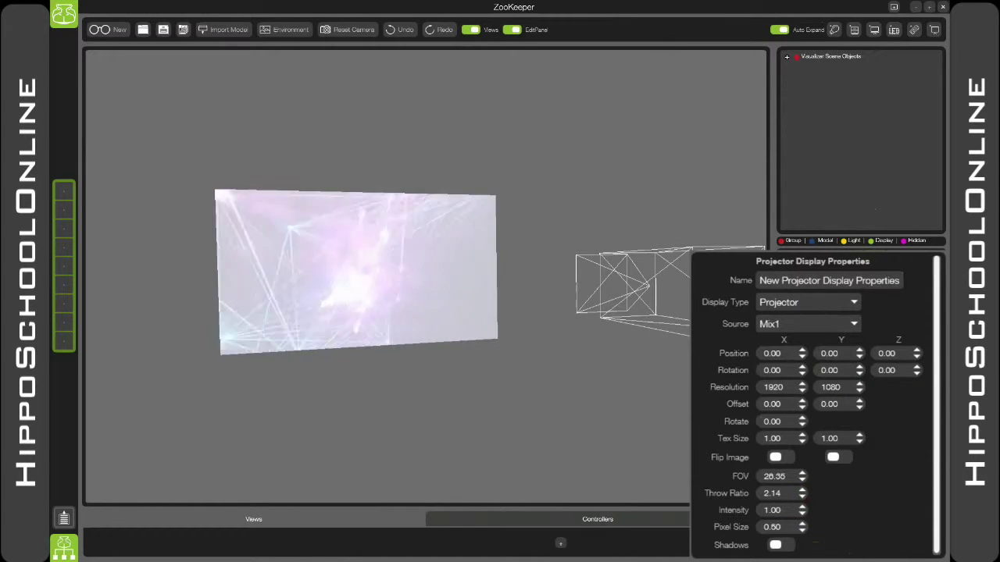
# - Add an LED wall to the scene and show its display properties
pyautogui.moveTo(881, 153)
pyautogui.click(894, 30)
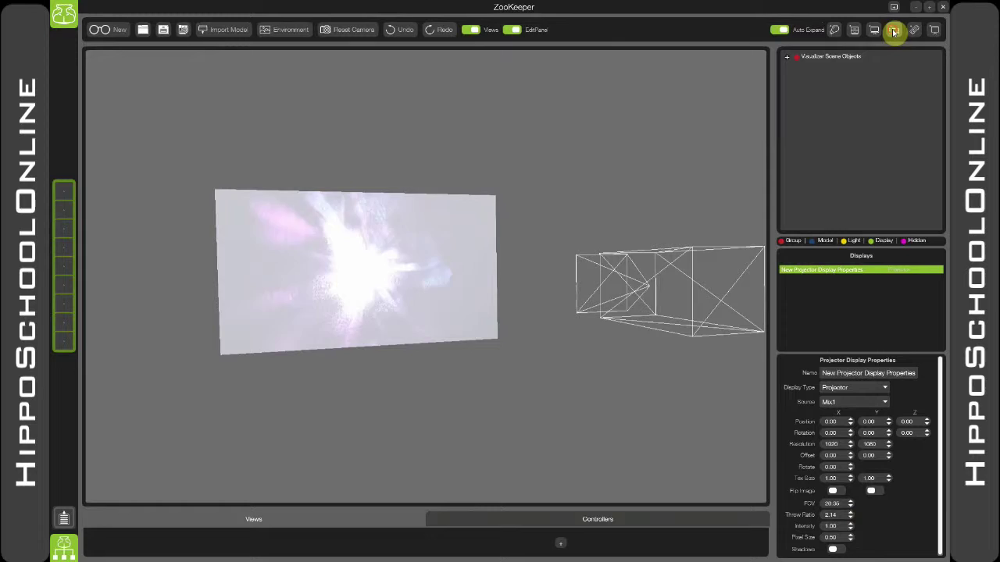
pyautogui.click(850, 278)
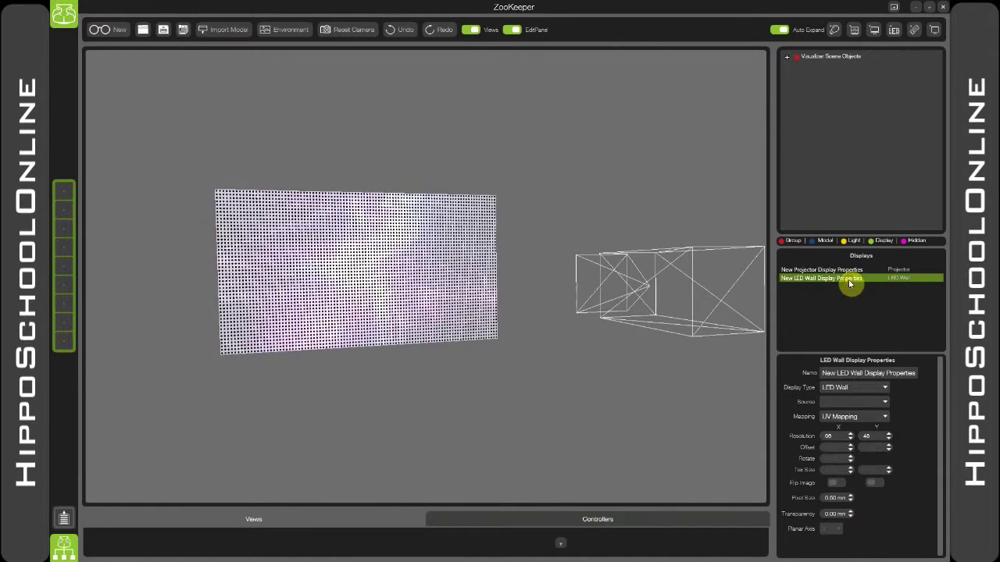
# - Lower the New LED Wall group to Y position -0.70 and tilt it to an X rotation of -53
pyautogui.click(787, 57)
pyautogui.click(830, 95)
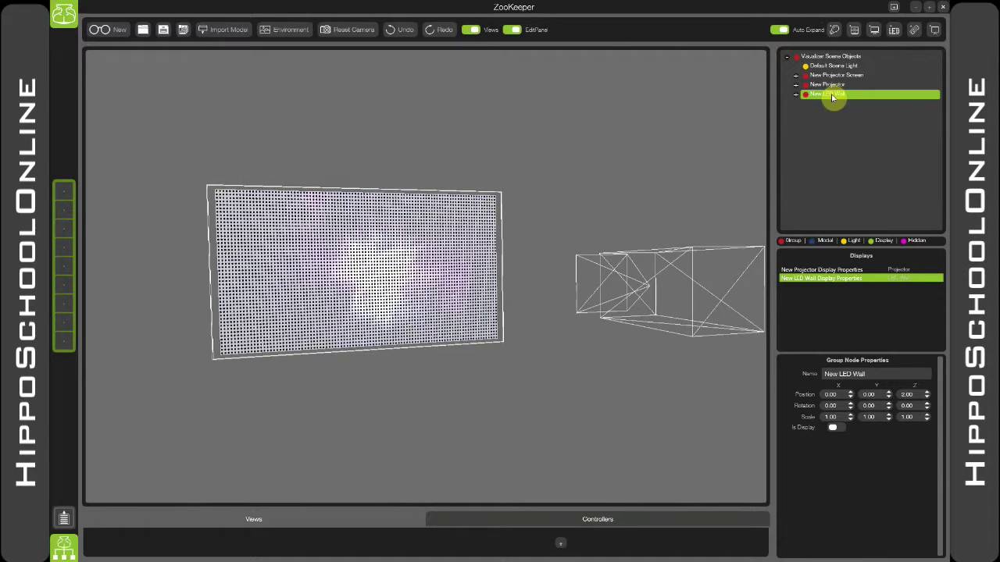
pyautogui.moveTo(911, 408)
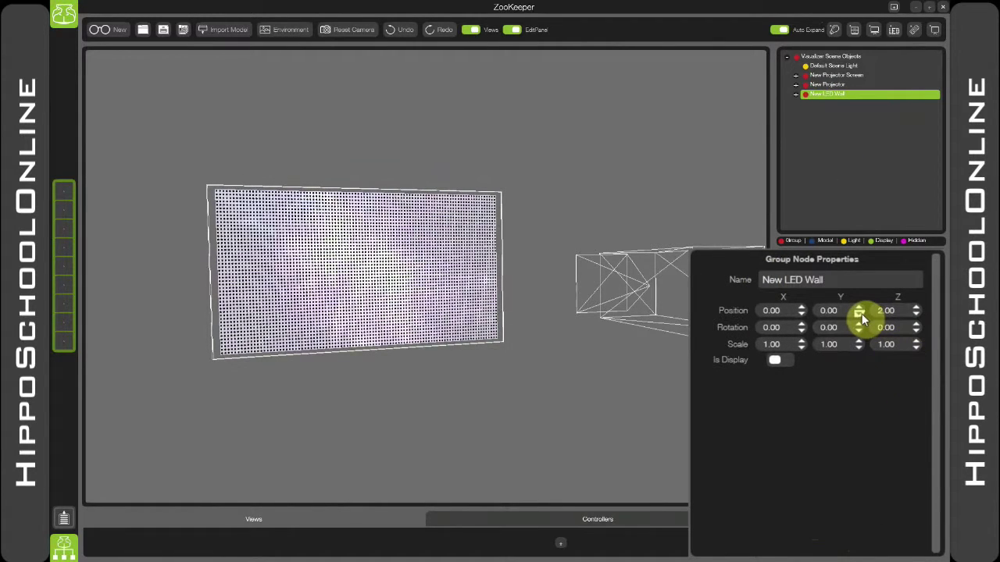
pyautogui.click(859, 315)
pyautogui.click(859, 314)
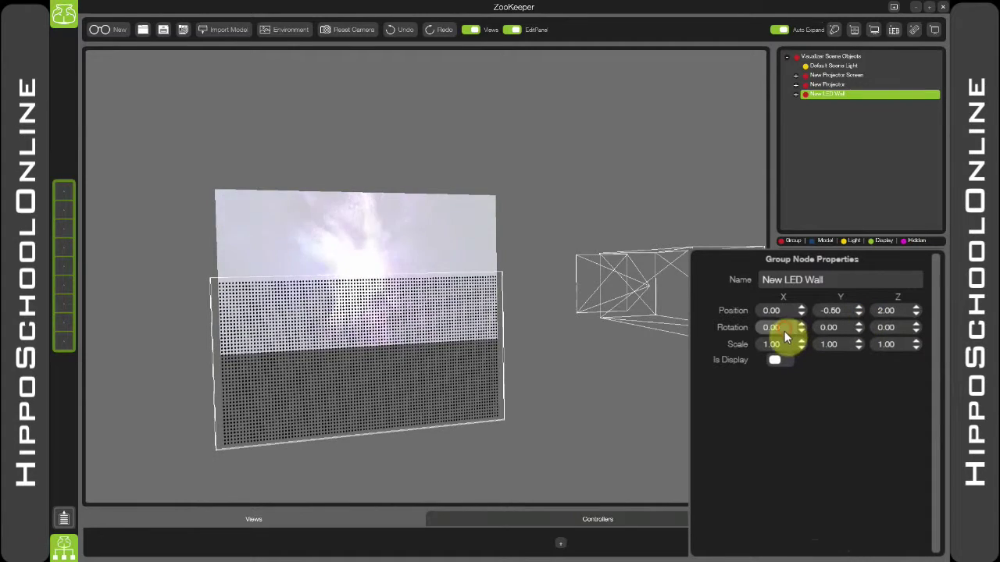
pyautogui.moveTo(785, 332); pyautogui.dragTo(781, 359)
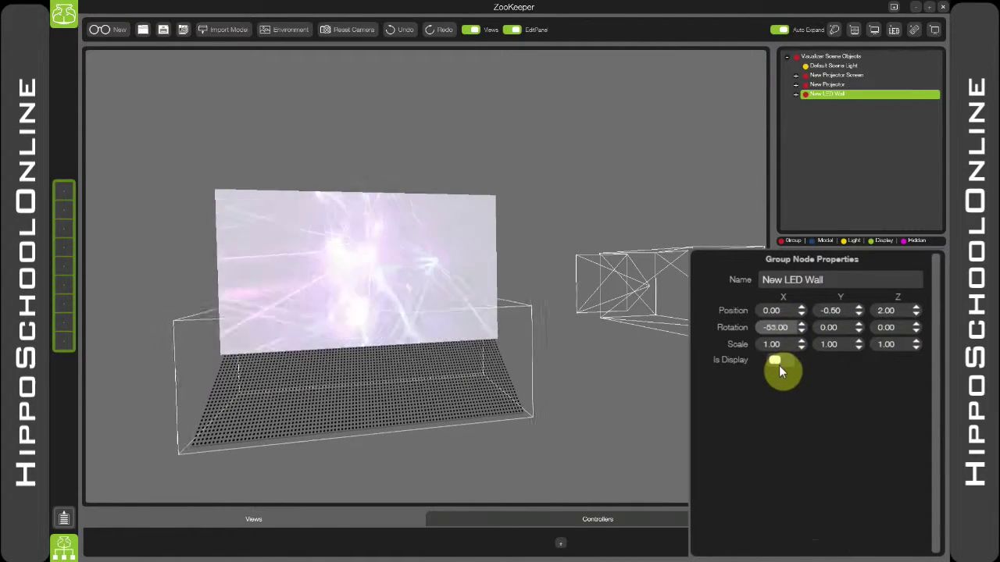
pyautogui.click(858, 314)
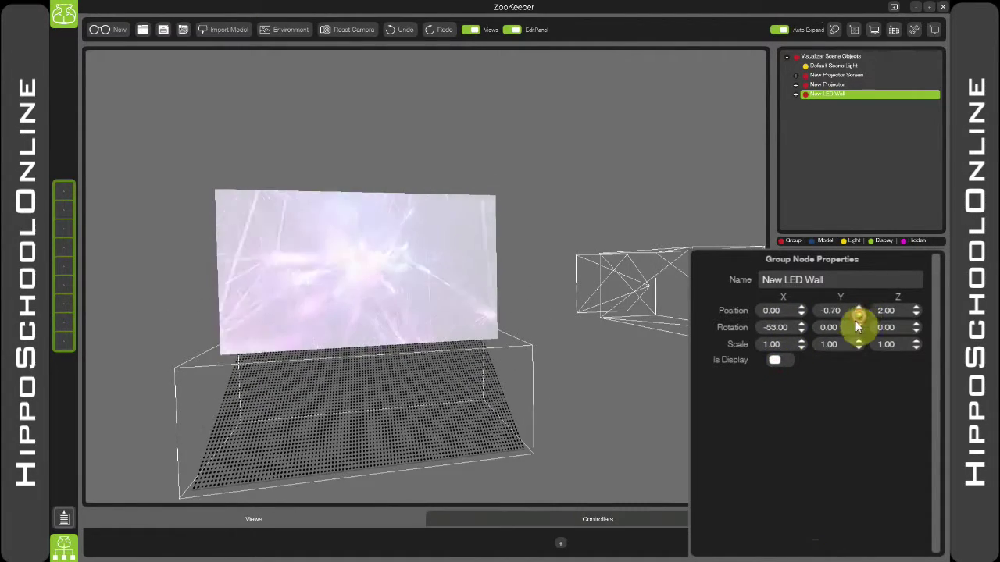
# - Widen the New LED Wall group to an X scale of 1.40
pyautogui.click(804, 343)
pyautogui.click(803, 343)
pyautogui.click(804, 343)
pyautogui.click(804, 343)
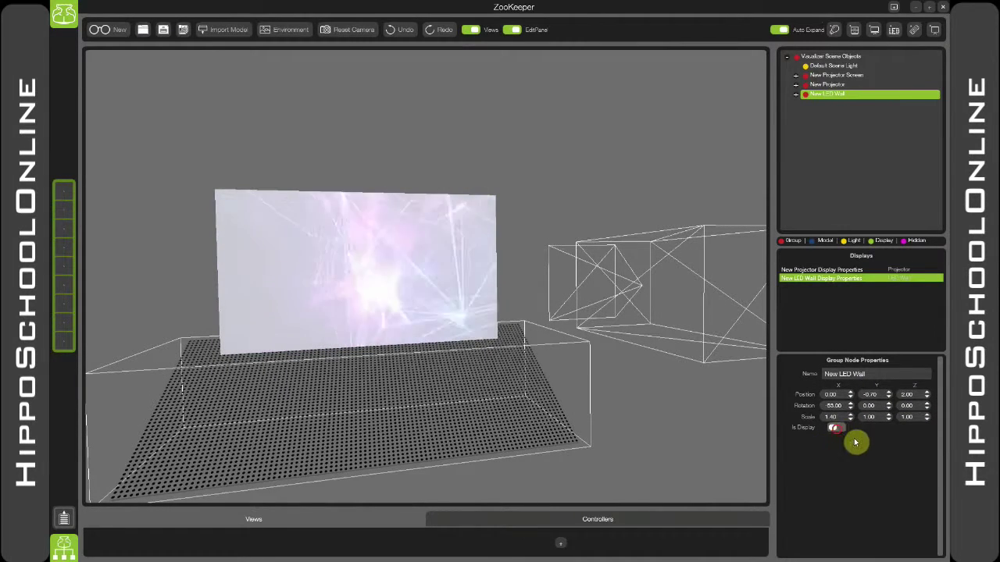
# - Assign Mix1 as the source of the LED Wall type display
pyautogui.click(857, 391)
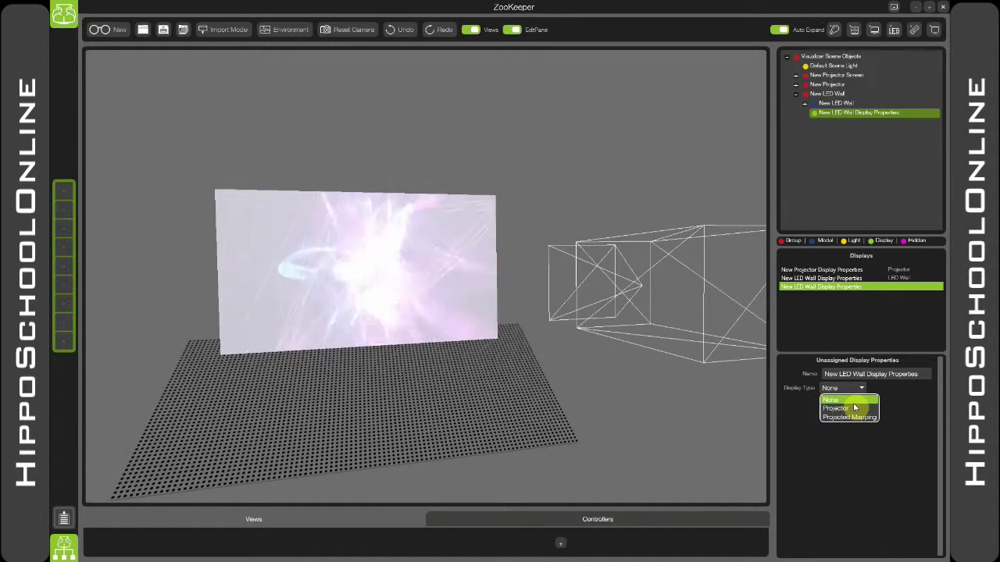
pyautogui.click(879, 392)
pyautogui.click(830, 279)
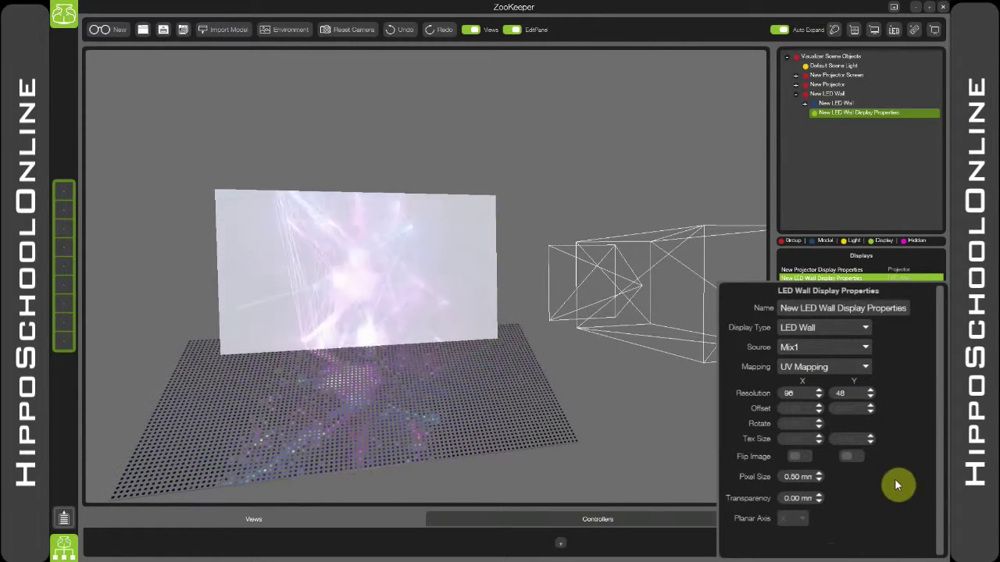
# - Set the LED wall display's resolution to 196 by 158 and raise its transparency slightly
pyautogui.click(819, 390)
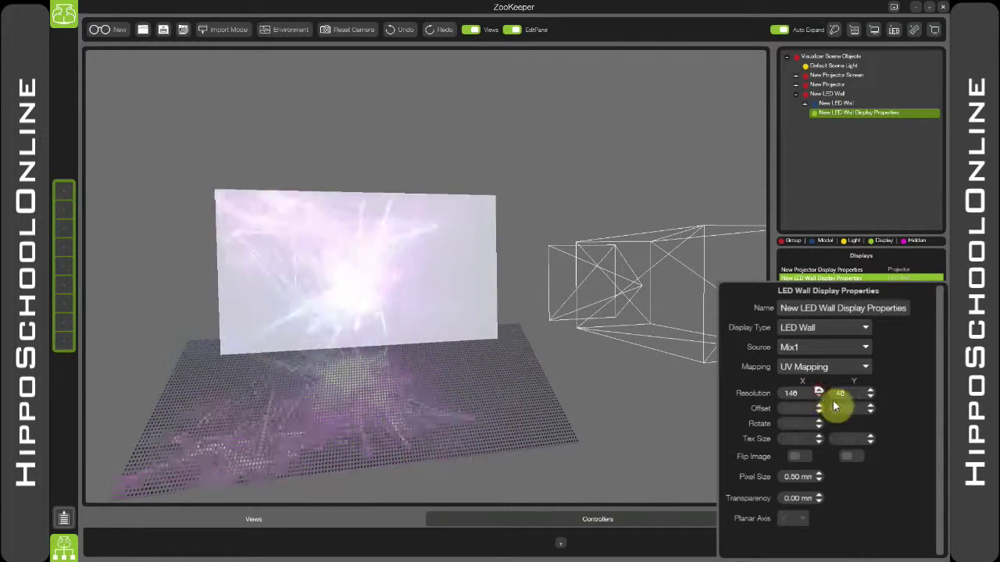
pyautogui.moveTo(871, 394); pyautogui.dragTo(841, 400)
pyautogui.click(818, 391)
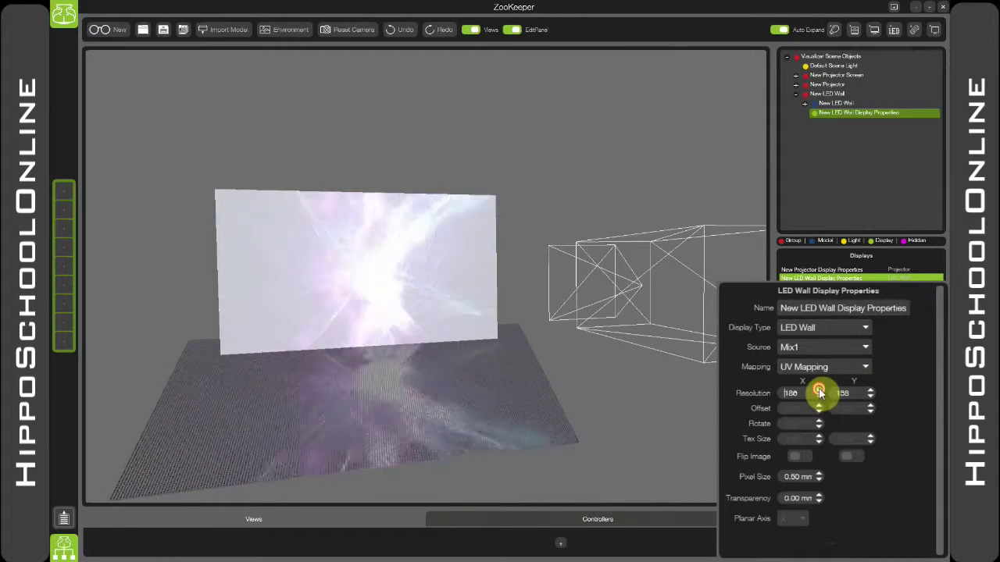
pyautogui.click(818, 390)
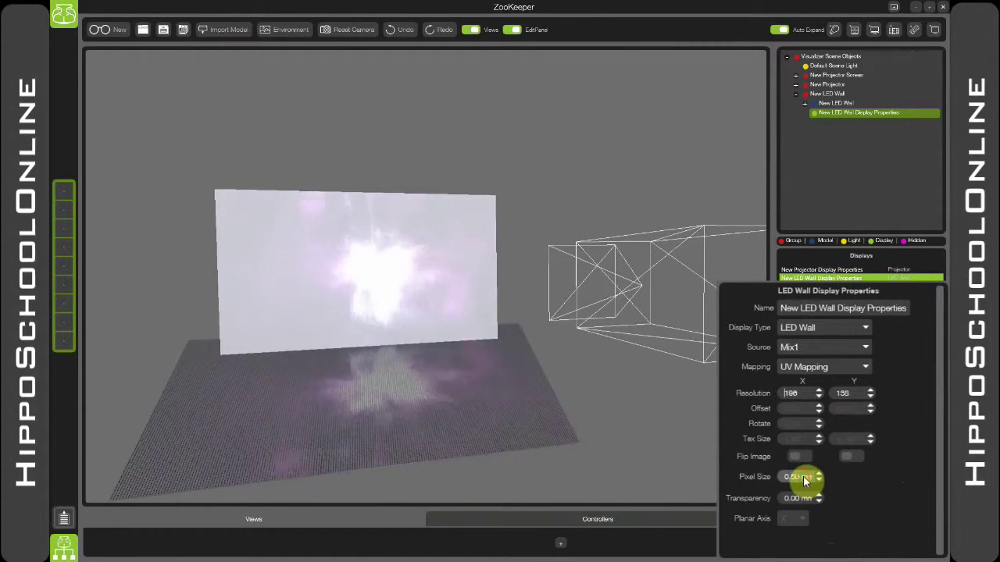
pyautogui.moveTo(805, 481); pyautogui.dragTo(797, 447)
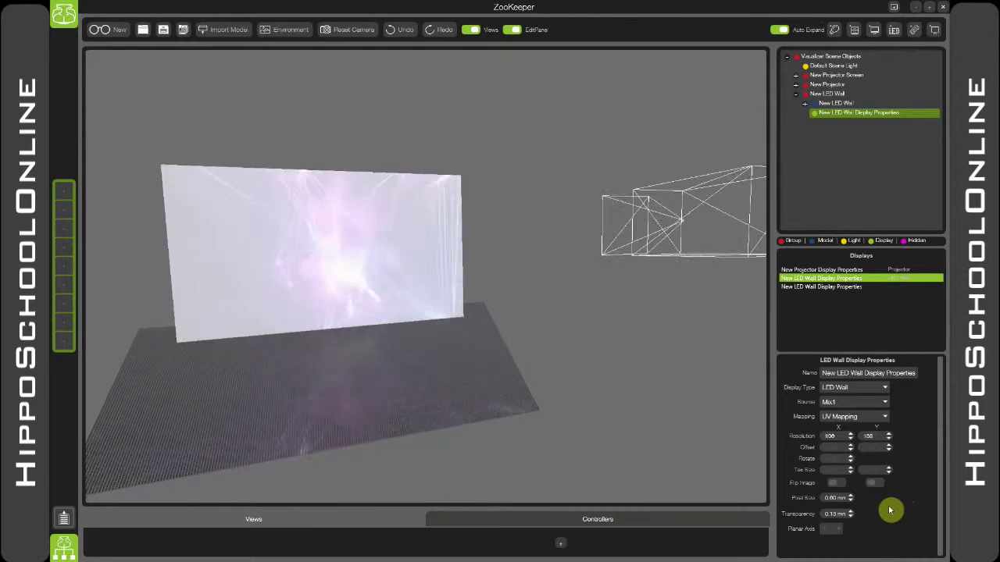
# - Add the Person_180cm model and scale it down to 0.40 in X and Y, reducing its Z scale as well
pyautogui.click(854, 31)
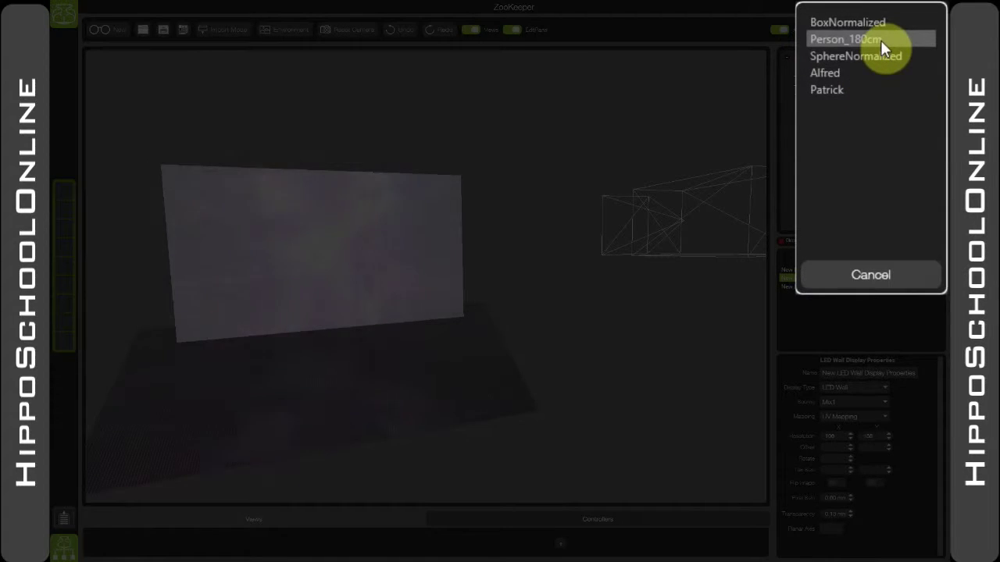
pyautogui.click(880, 40)
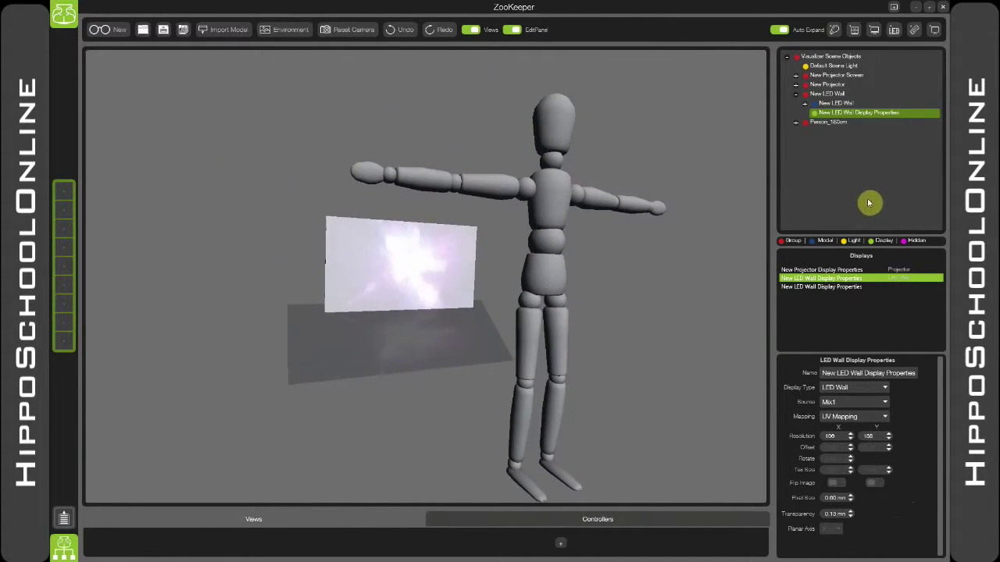
pyautogui.click(840, 122)
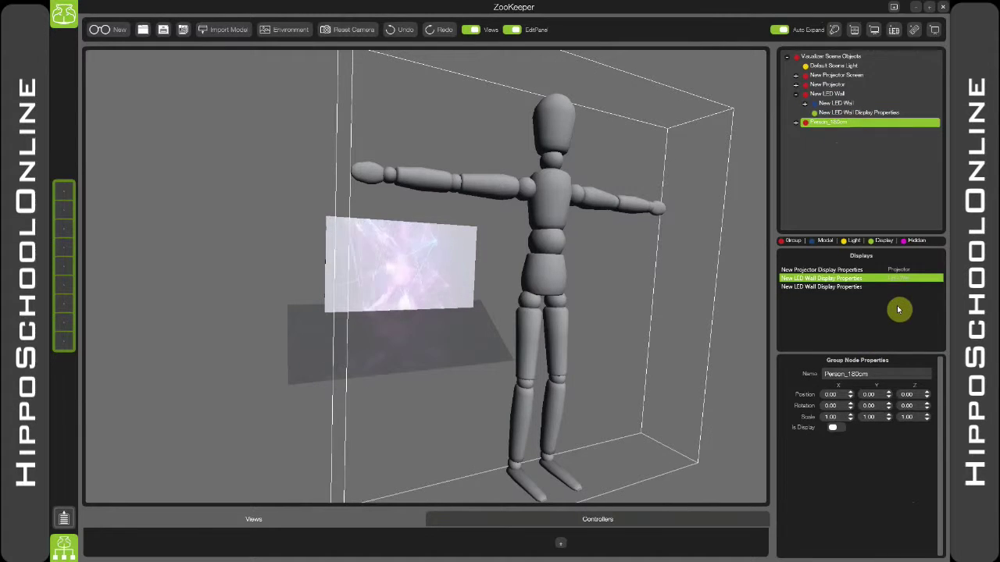
pyautogui.click(850, 418)
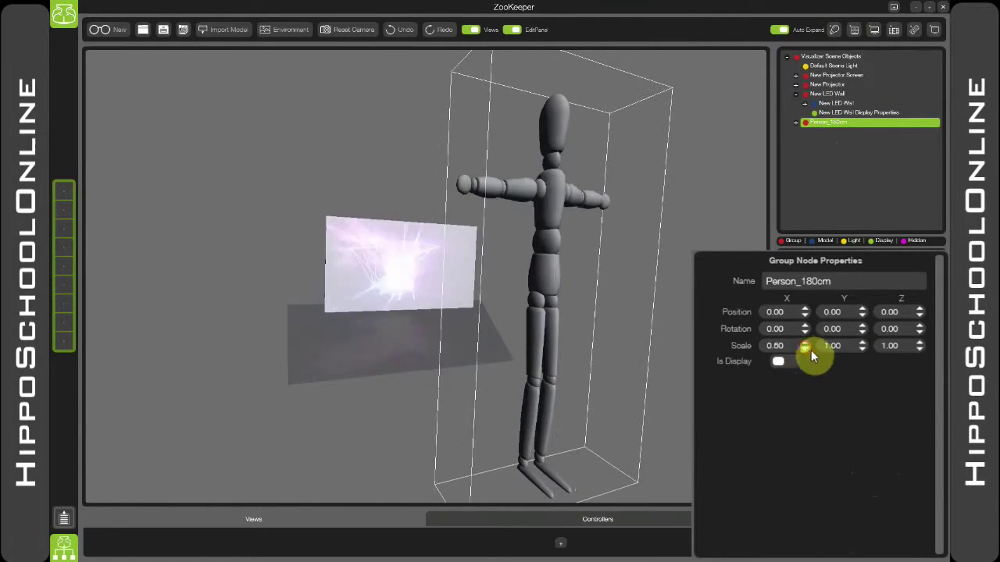
pyautogui.click(807, 349)
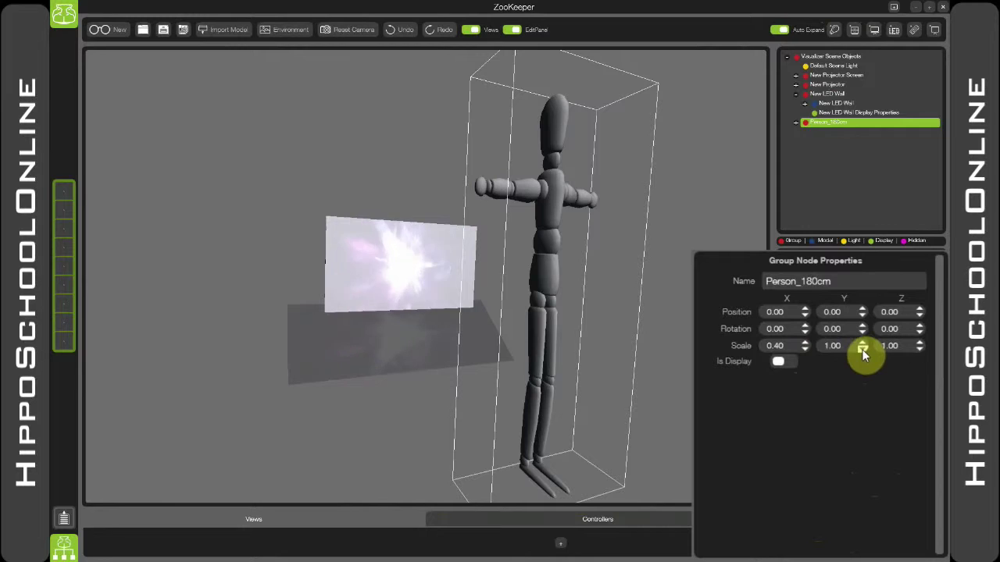
pyautogui.click(862, 351)
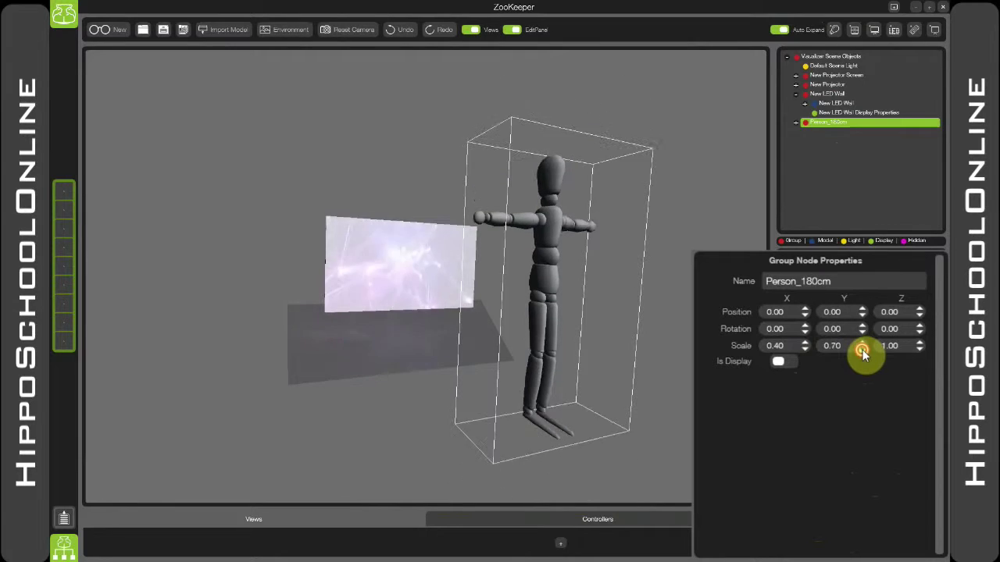
pyautogui.click(919, 351)
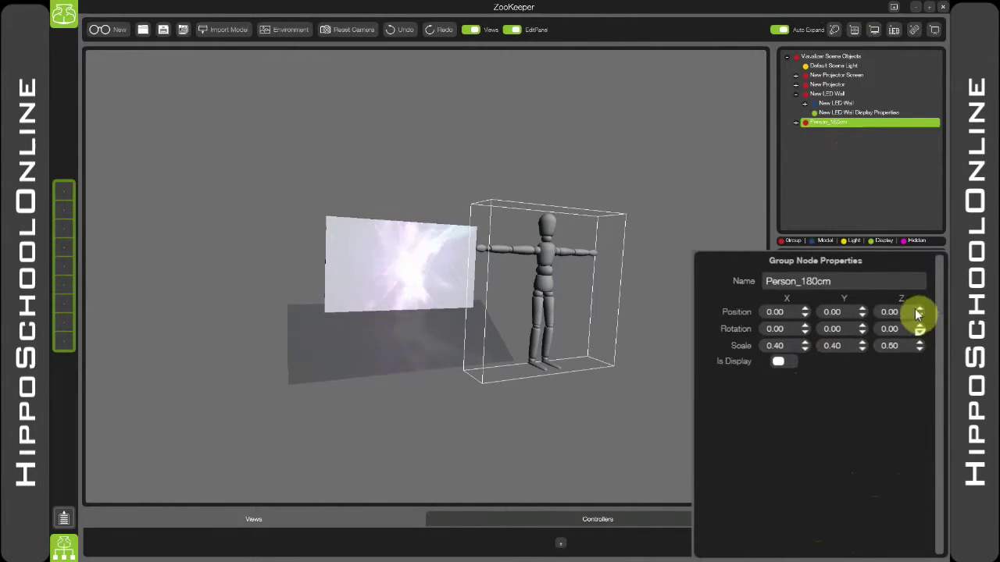
# - Move the Person_180cm model along Z to just in front of the projector screen and set its Y position to -0.10
pyautogui.click(919, 313)
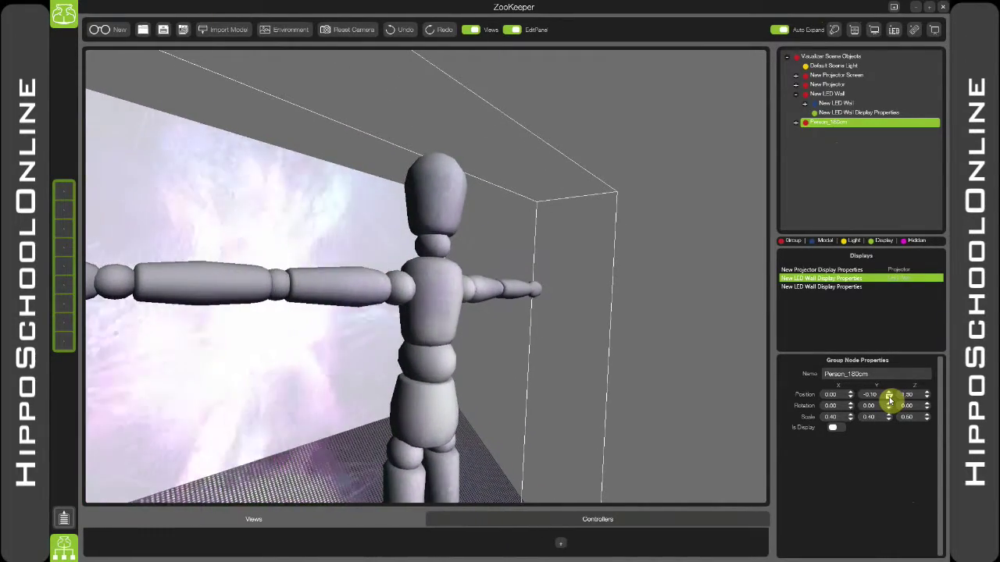
pyautogui.click(681, 318)
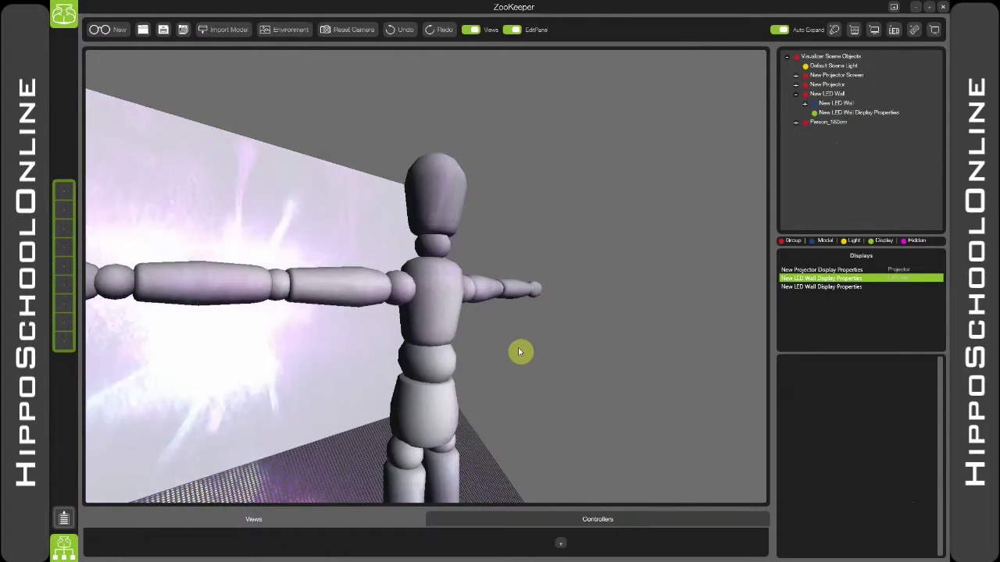
# - Turn on shadows for the projector display so the person model casts a shadow on the projector screen
pyautogui.press('Right')
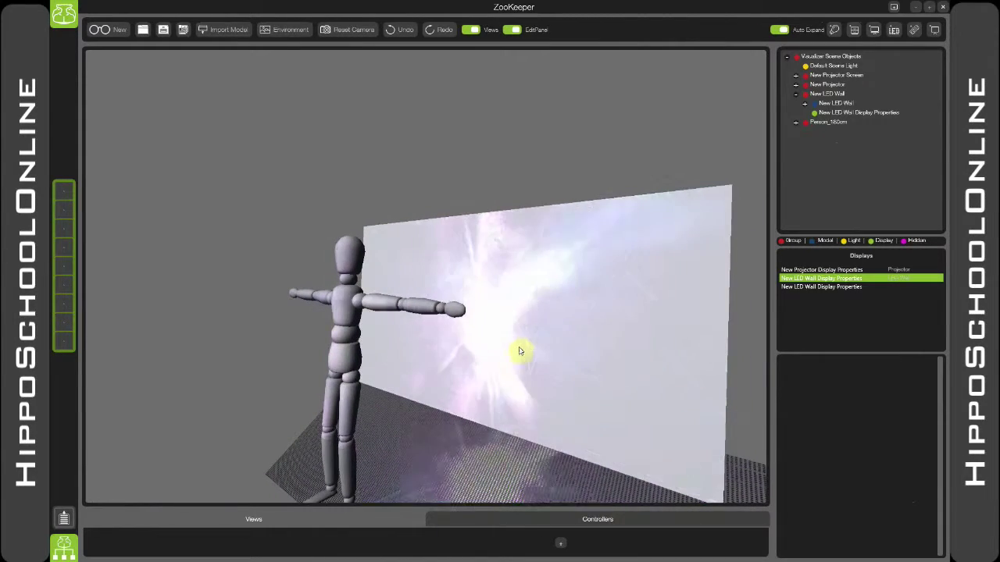
pyautogui.click(828, 84)
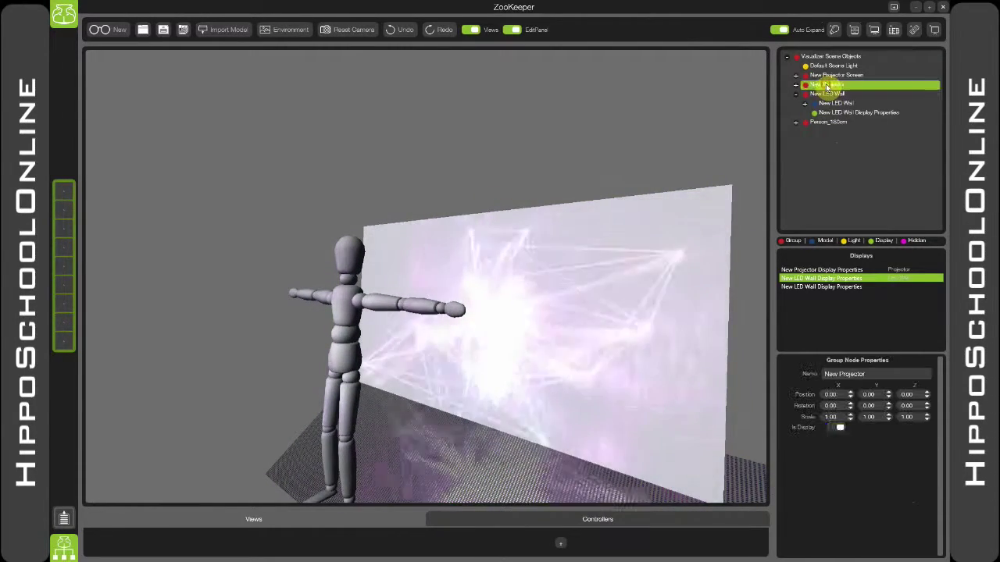
pyautogui.click(797, 84)
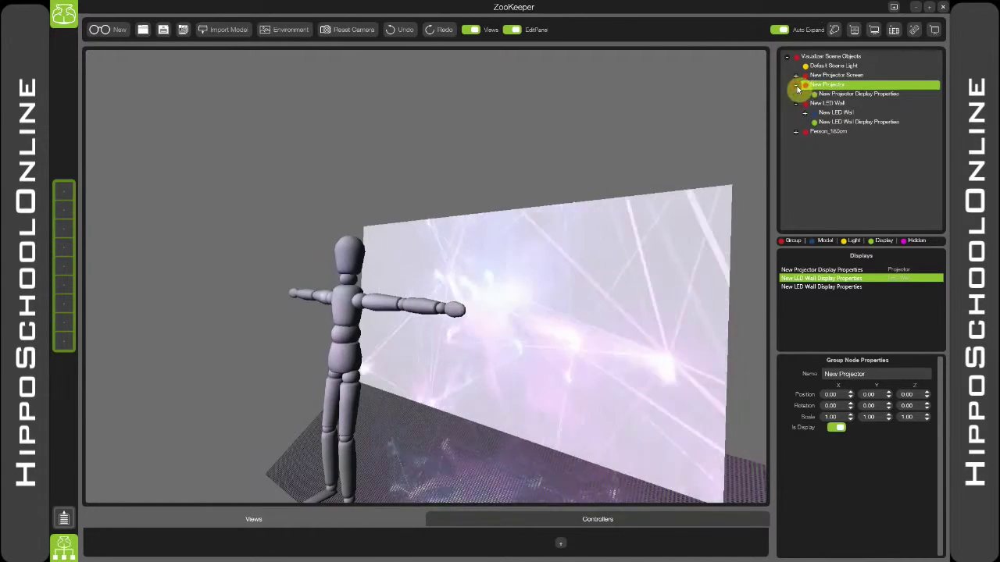
pyautogui.click(853, 93)
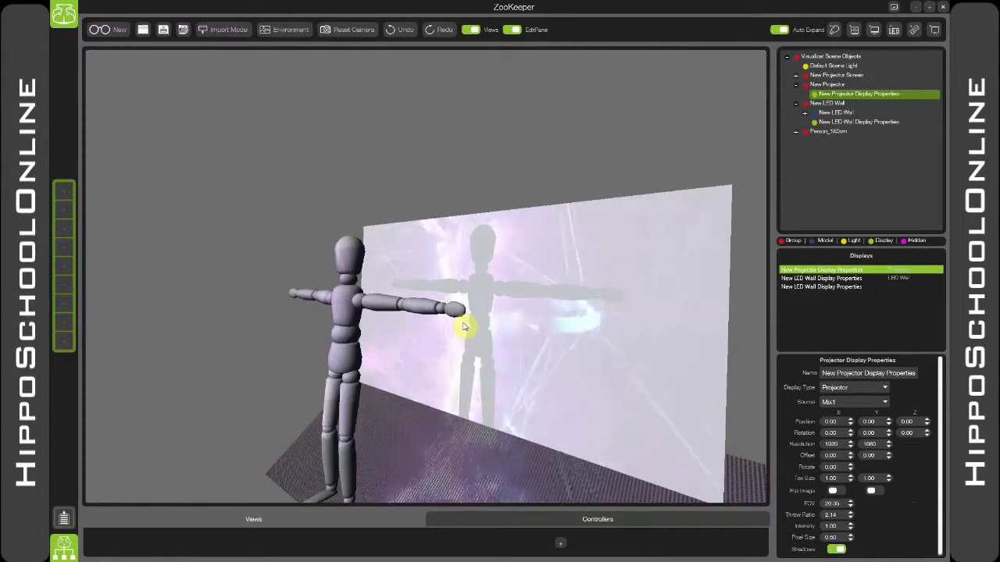
pyautogui.press('Right')
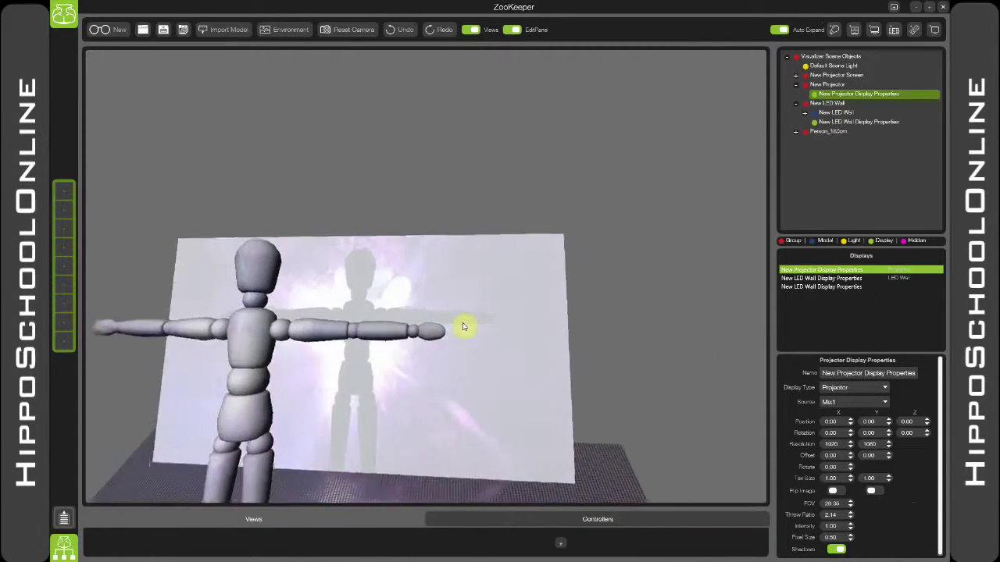